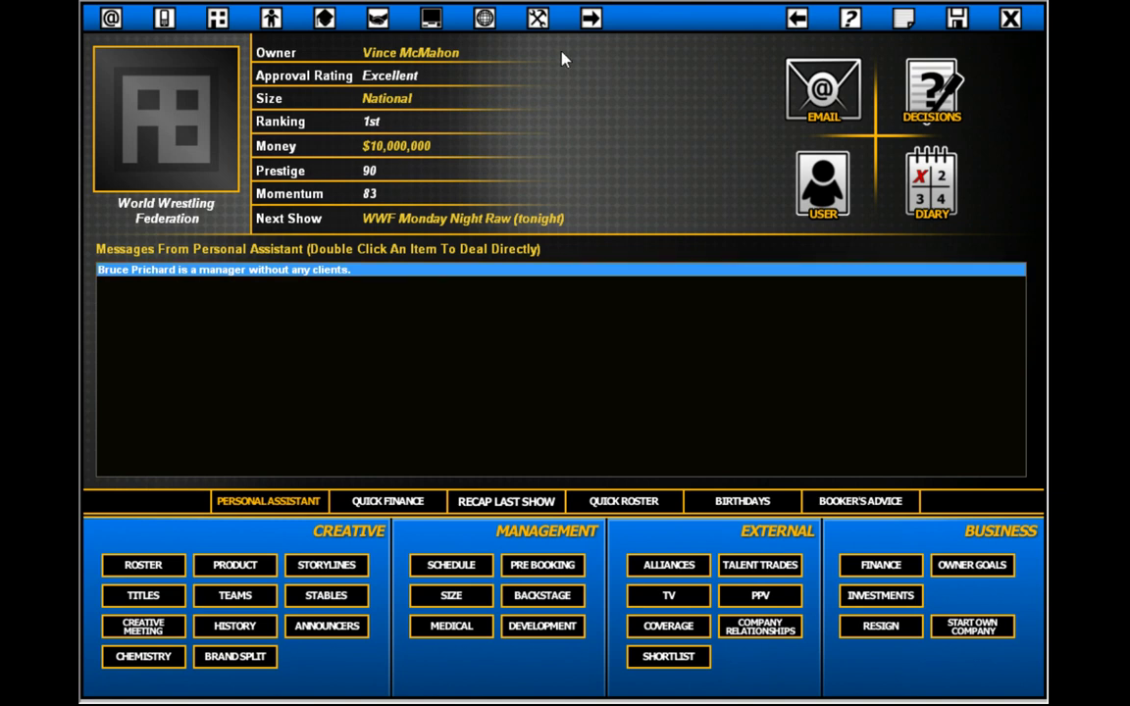
- Check the game settings (Auto Save on, Multi Advance off), then bring up TEWdotcom news
click(537, 19)
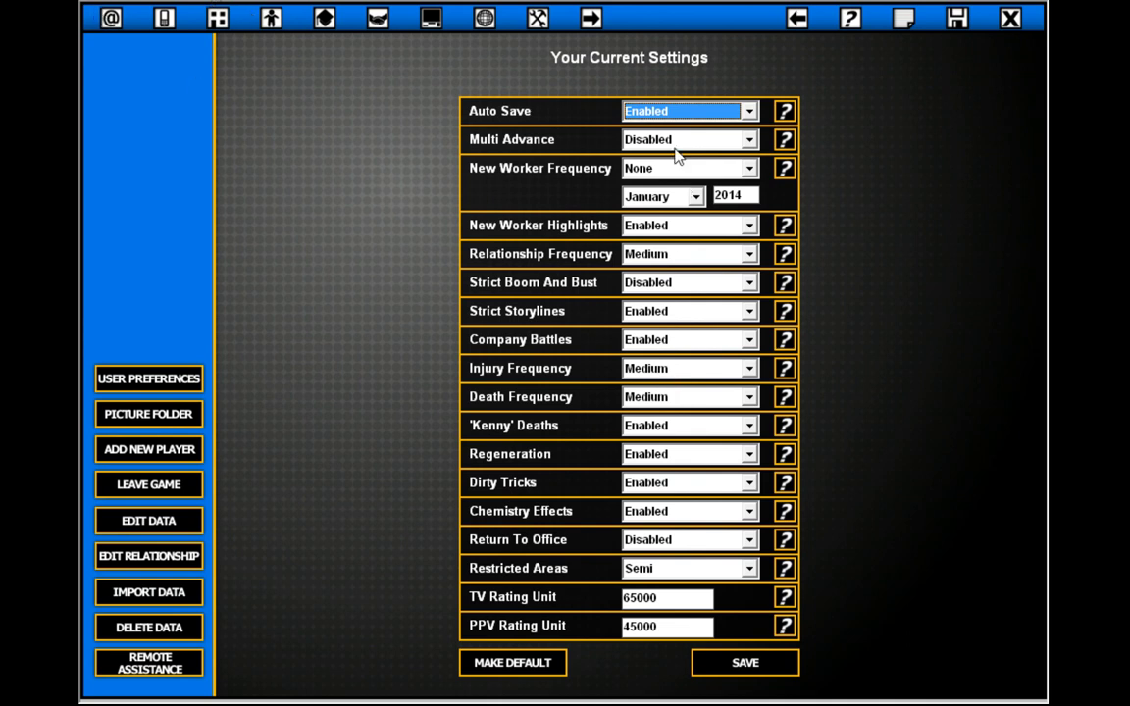
click(110, 22)
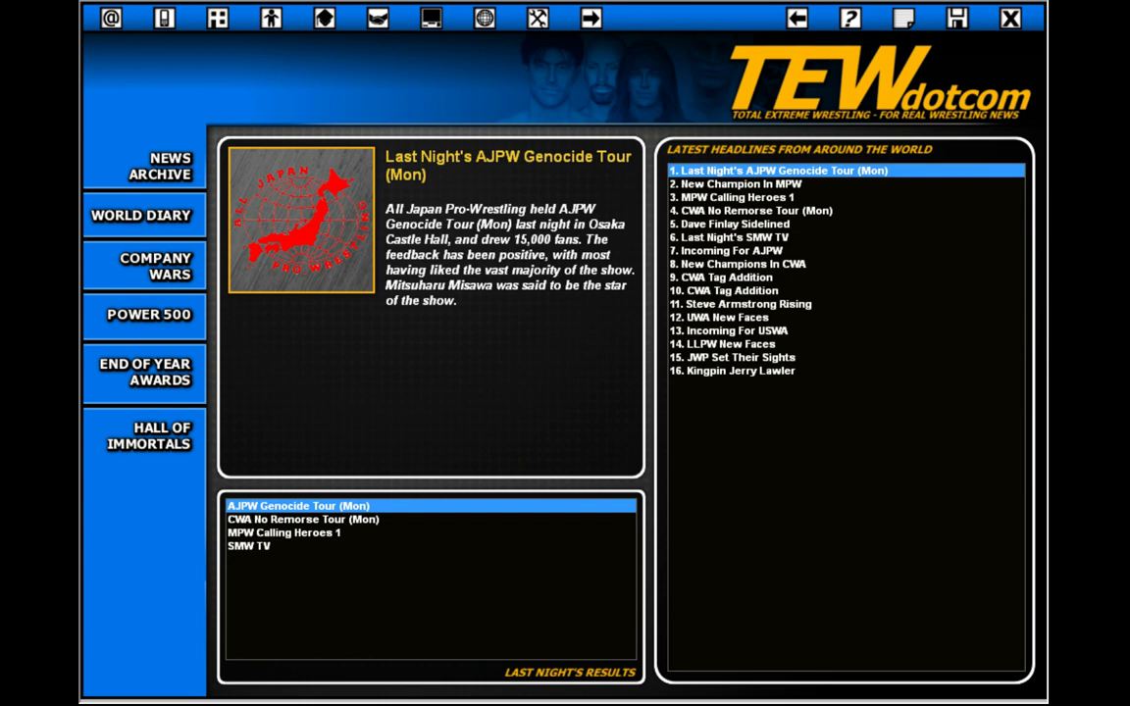
- Leave the AJPW Genocide Tour news and return to the WWF office overview
click(164, 19)
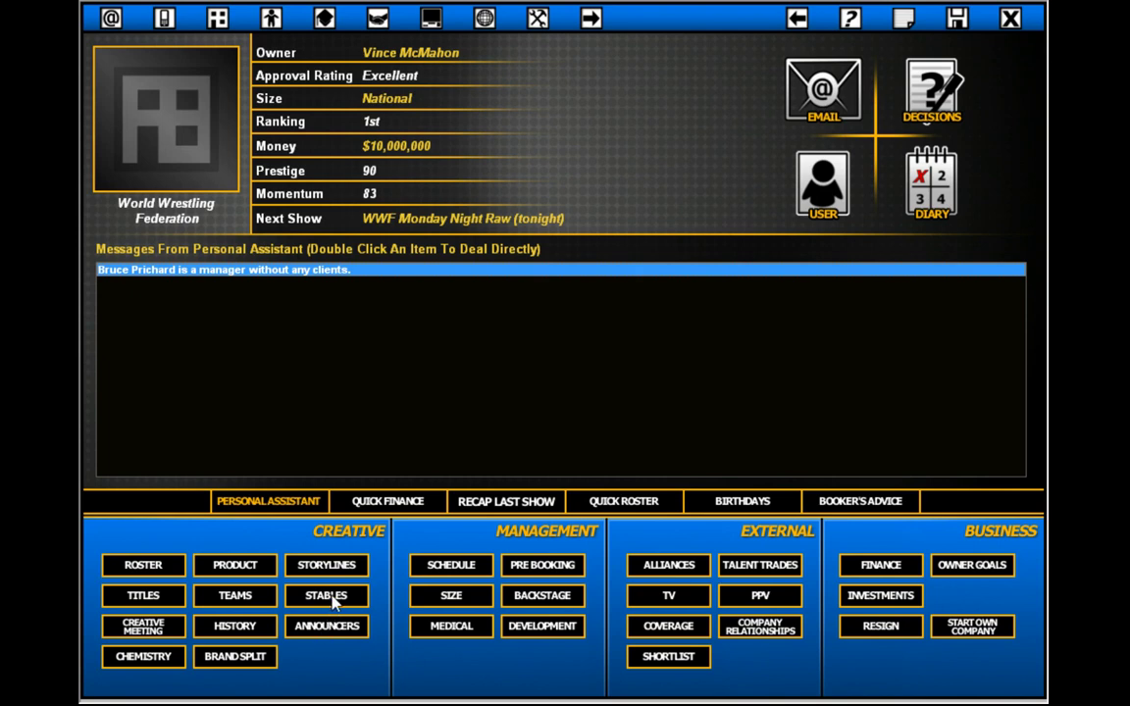